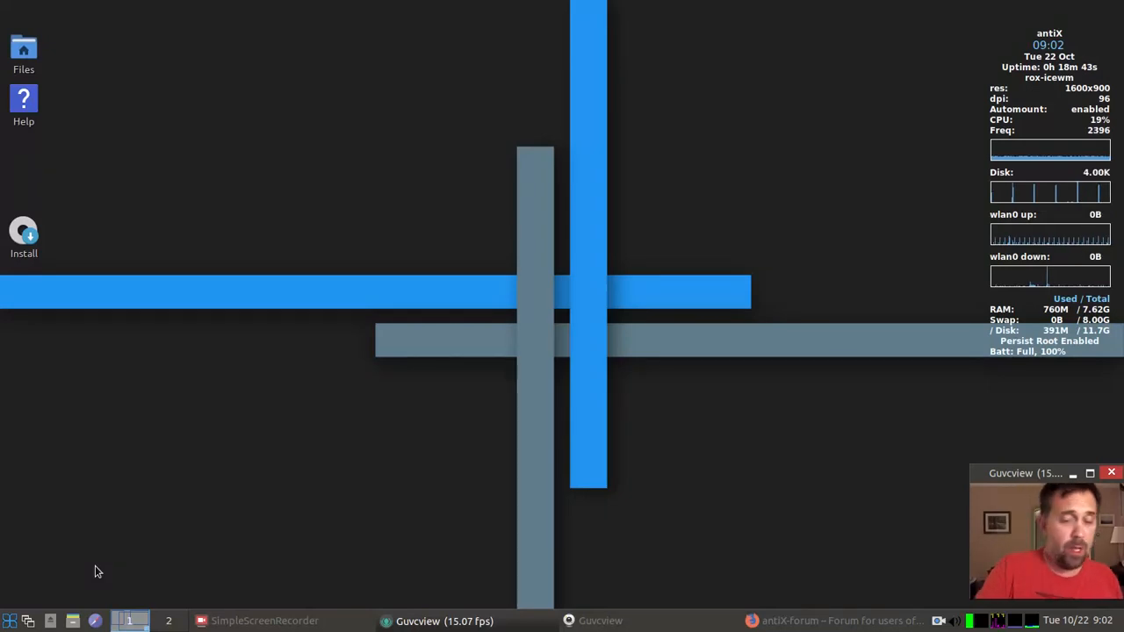
left_click(8, 621)
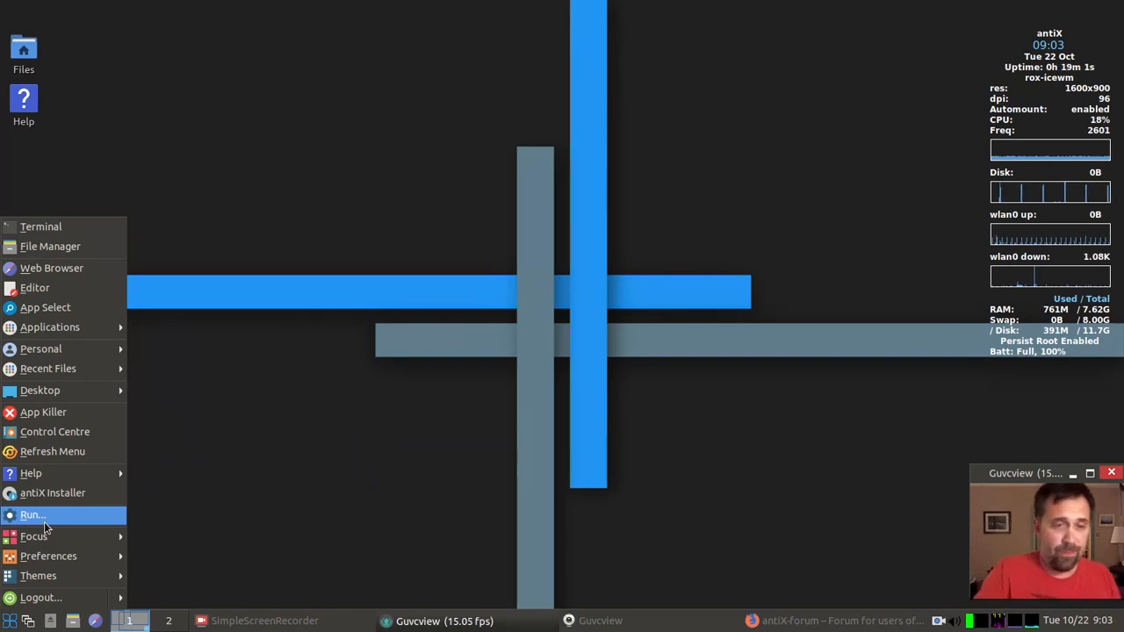
left_click(307, 400)
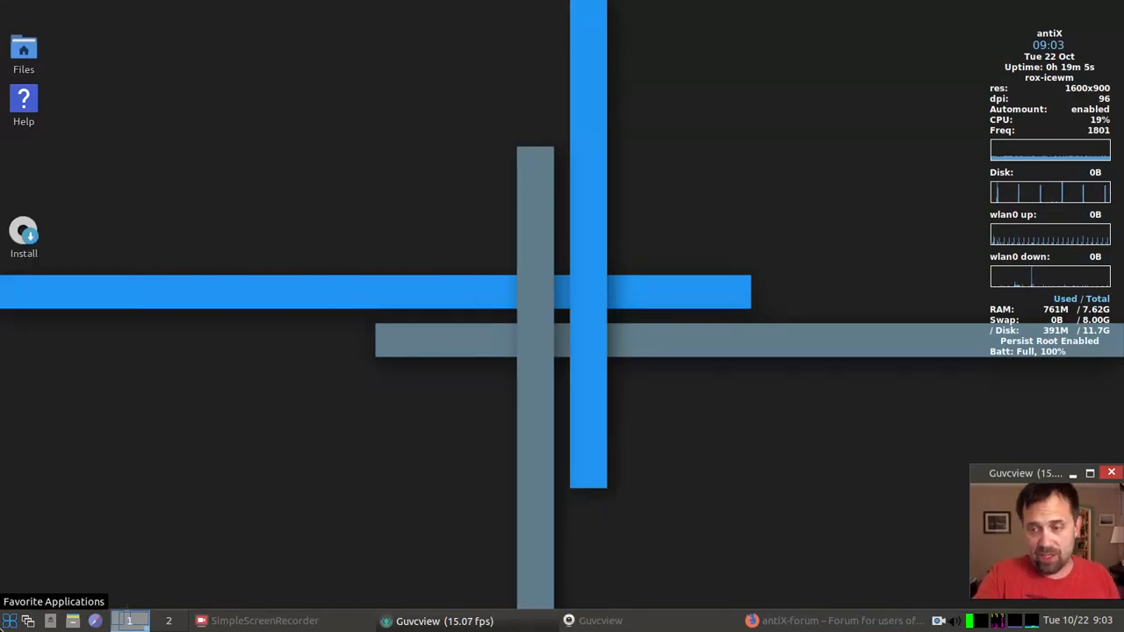
Open the App Select application finder
left_click(9, 621)
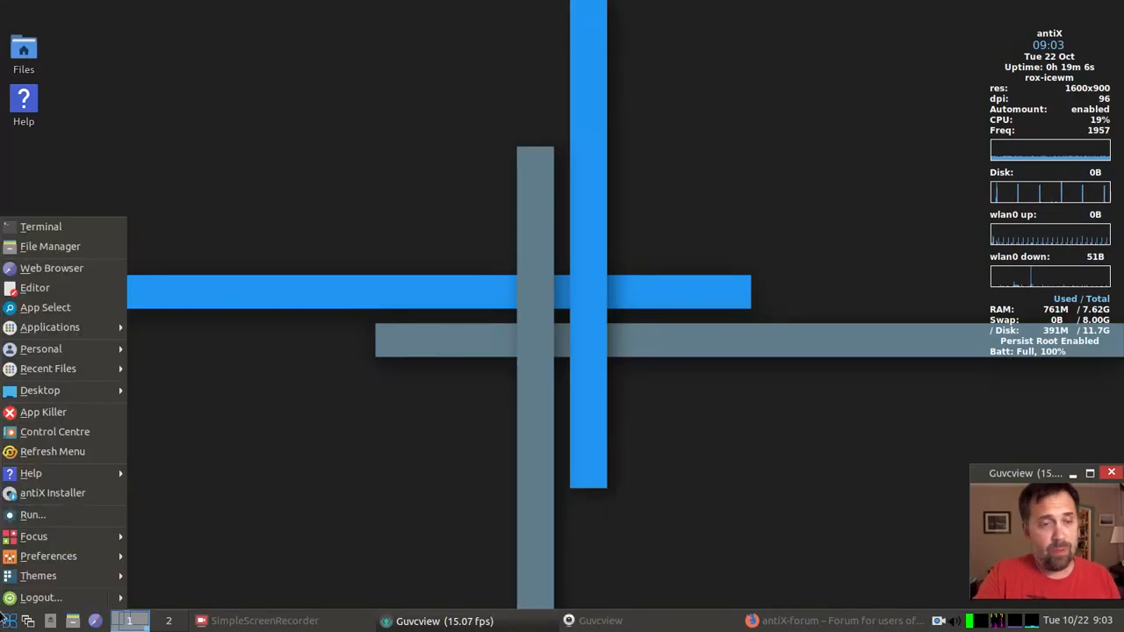
left_click(55, 301)
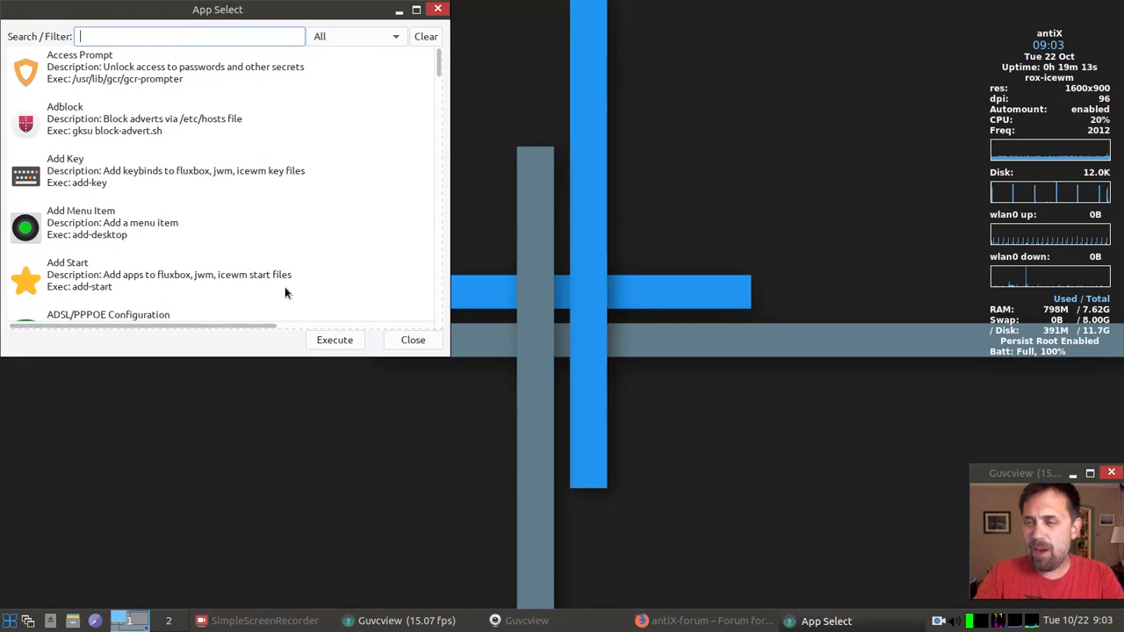
type("term")
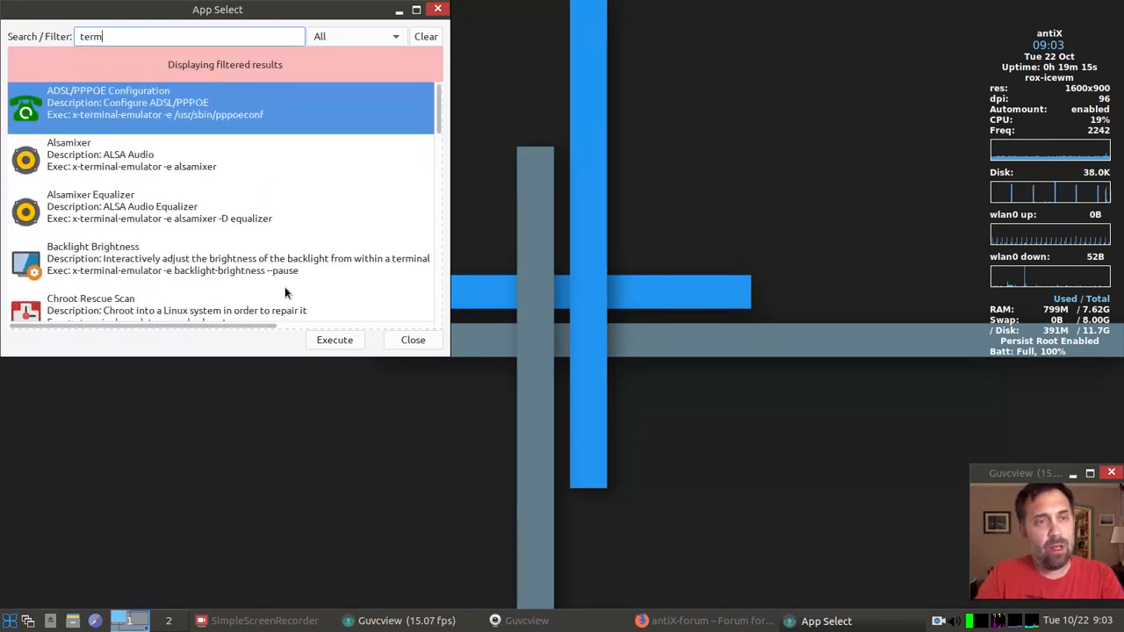
type("i")
key("BackSpace")
key("BackSpace")
key("BackSpace")
key("BackSpace")
key("BackSpace")
Filter the application list for "roxte" and launch ROXTerm
type("ro")
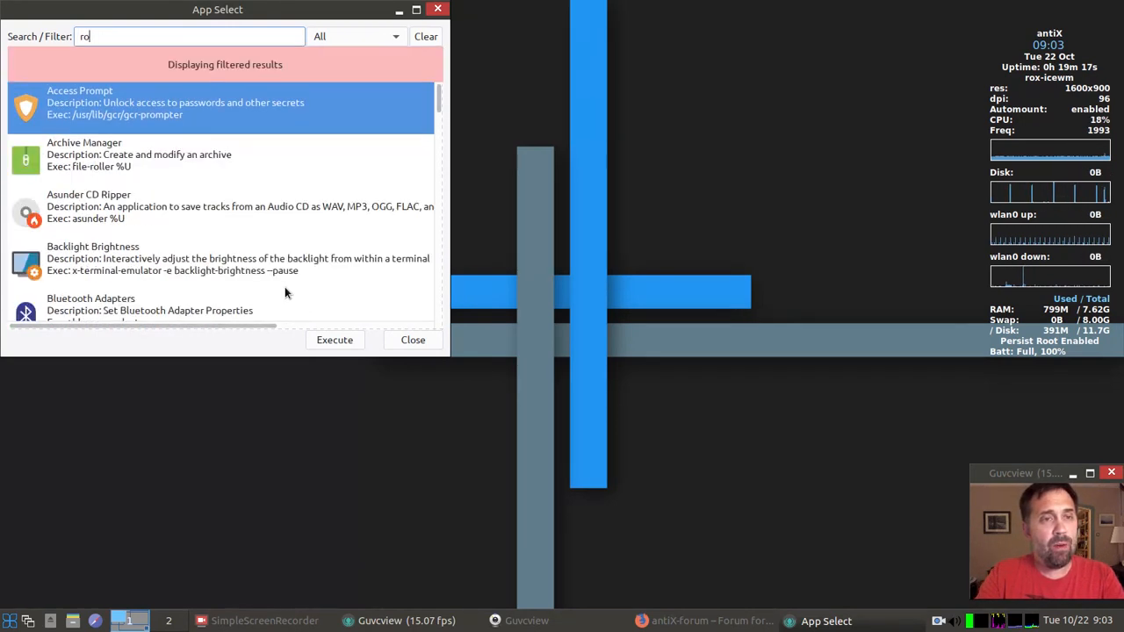
type("xte")
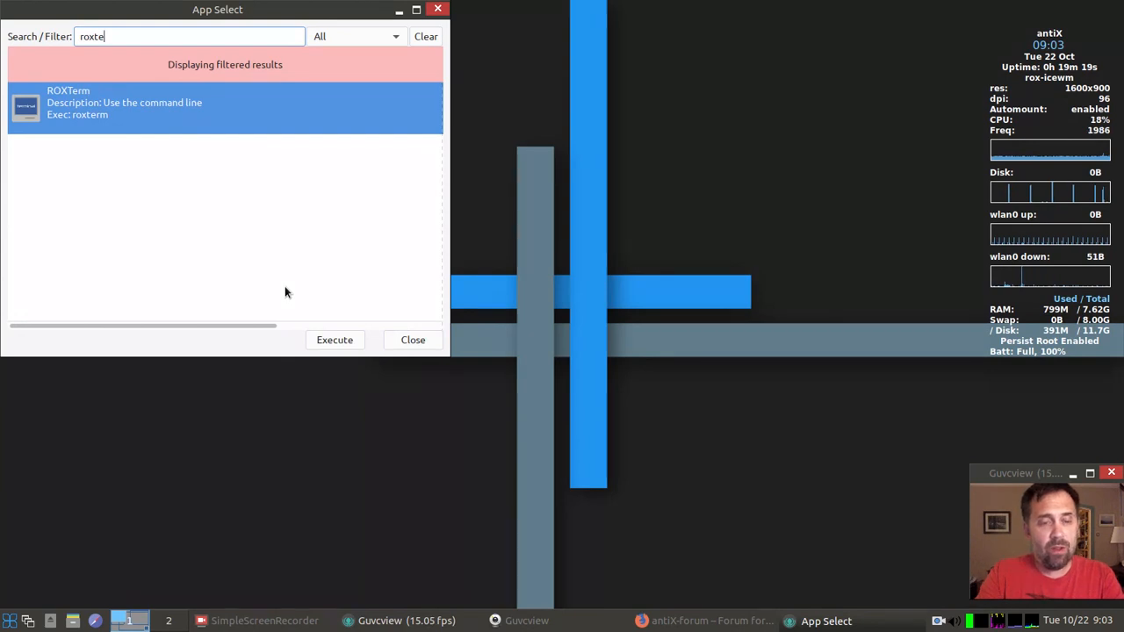
key("Return")
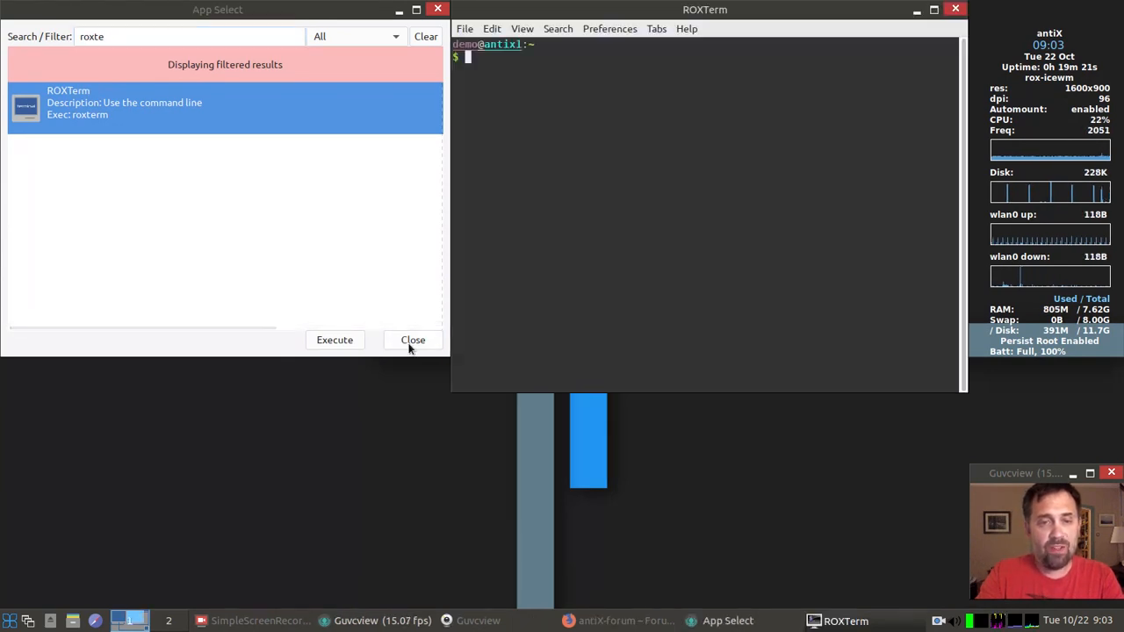
Clear the application filter, then close both App Select and the ROXTerm window
double_click(137, 43)
key("BackSpace")
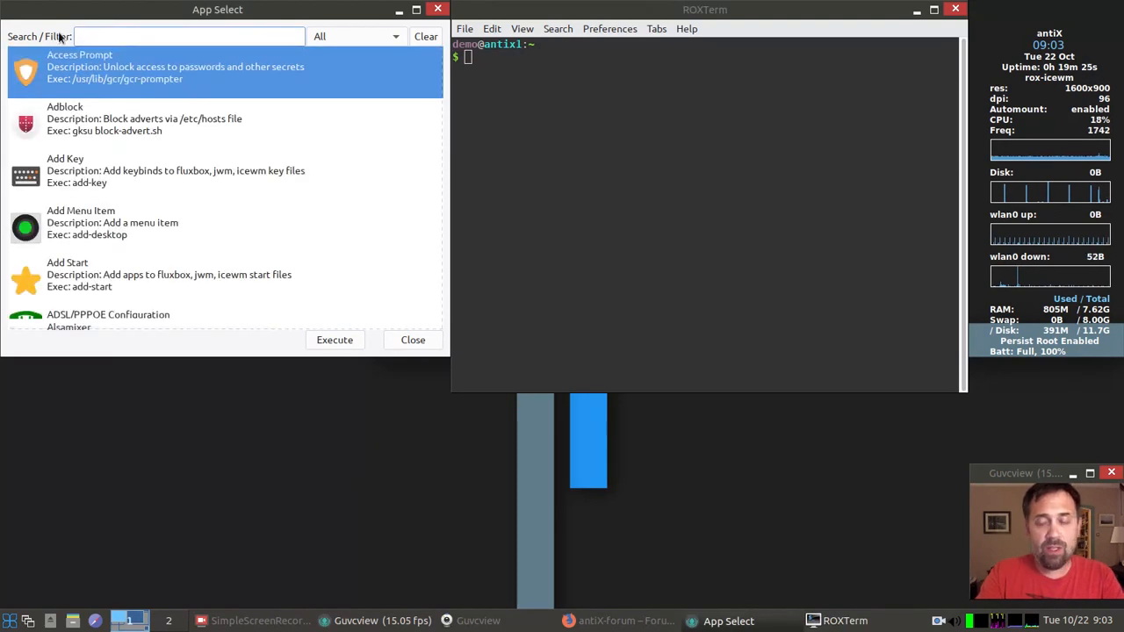
left_click(414, 348)
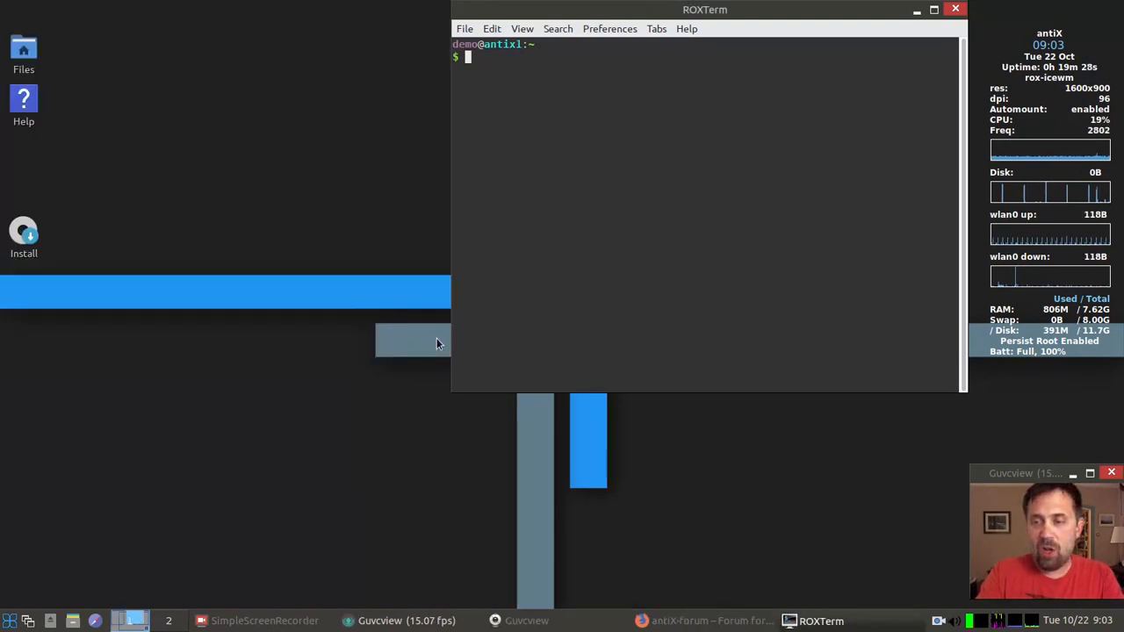
left_click(956, 11)
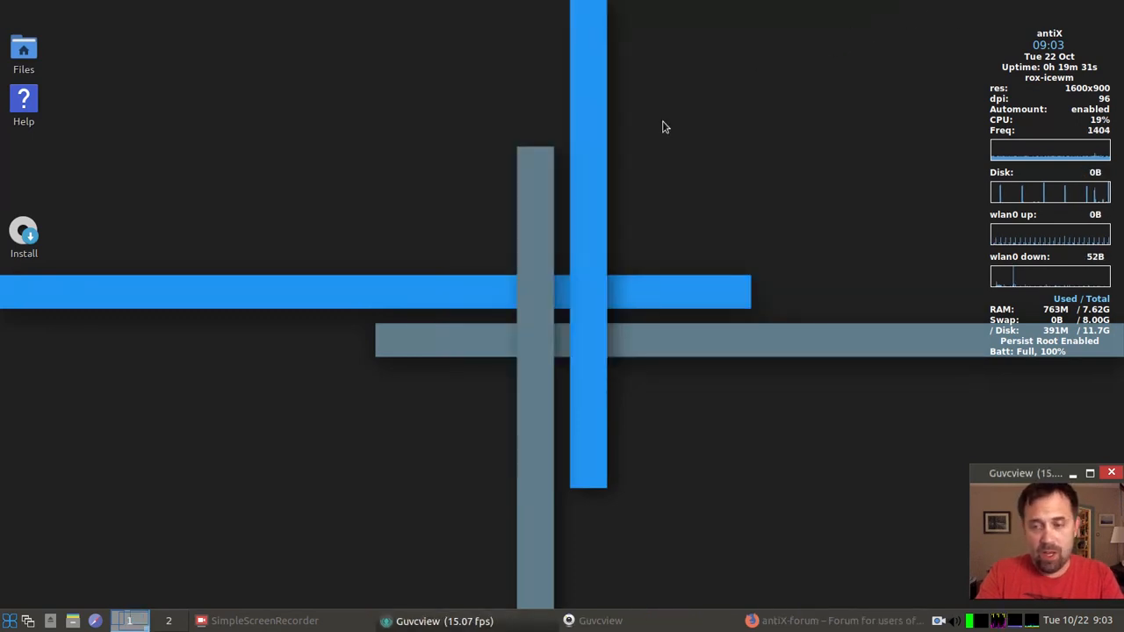
Bring up App Select once more to view its application list, and close it without launching anything
key("F6")
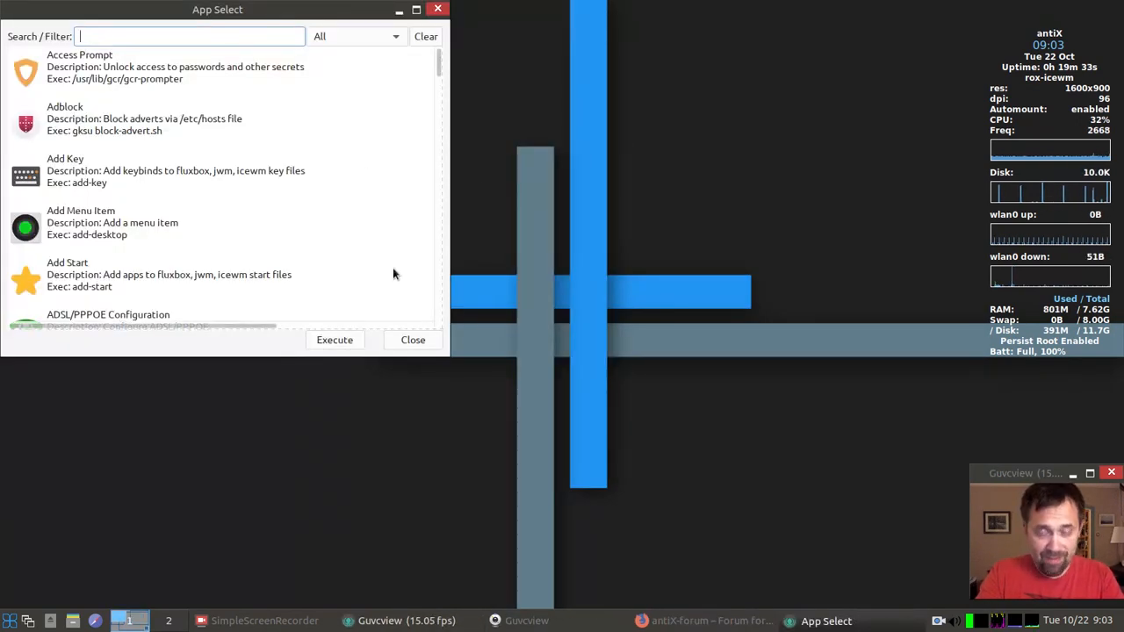
left_click(413, 342)
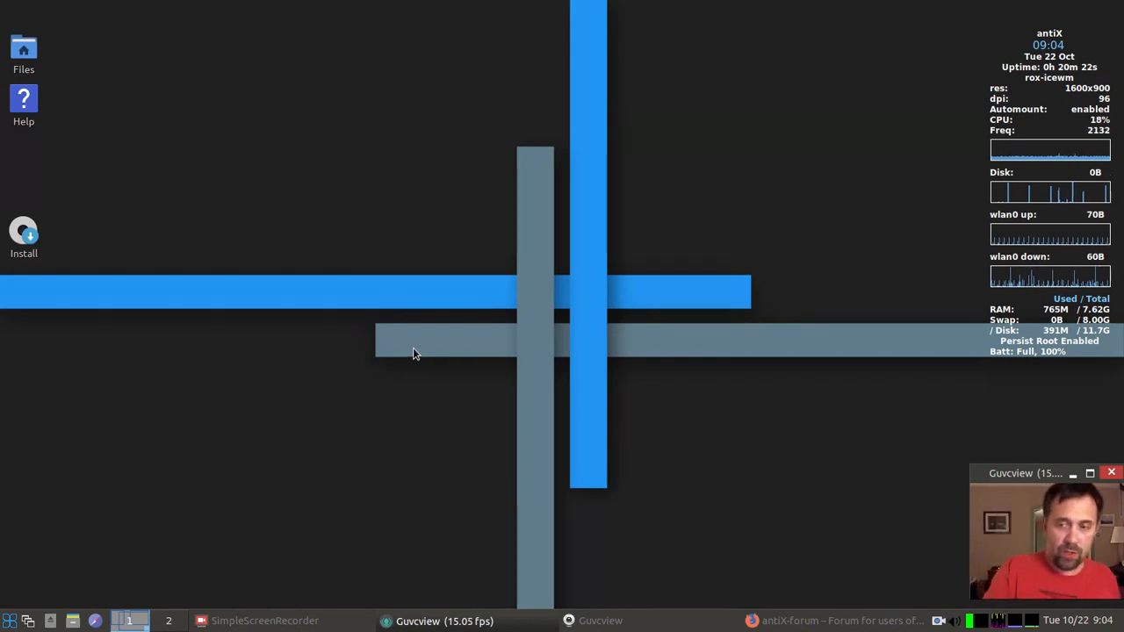
Open the antiX Control Centre, review the tools in its Live category, and close it
left_click(12, 624)
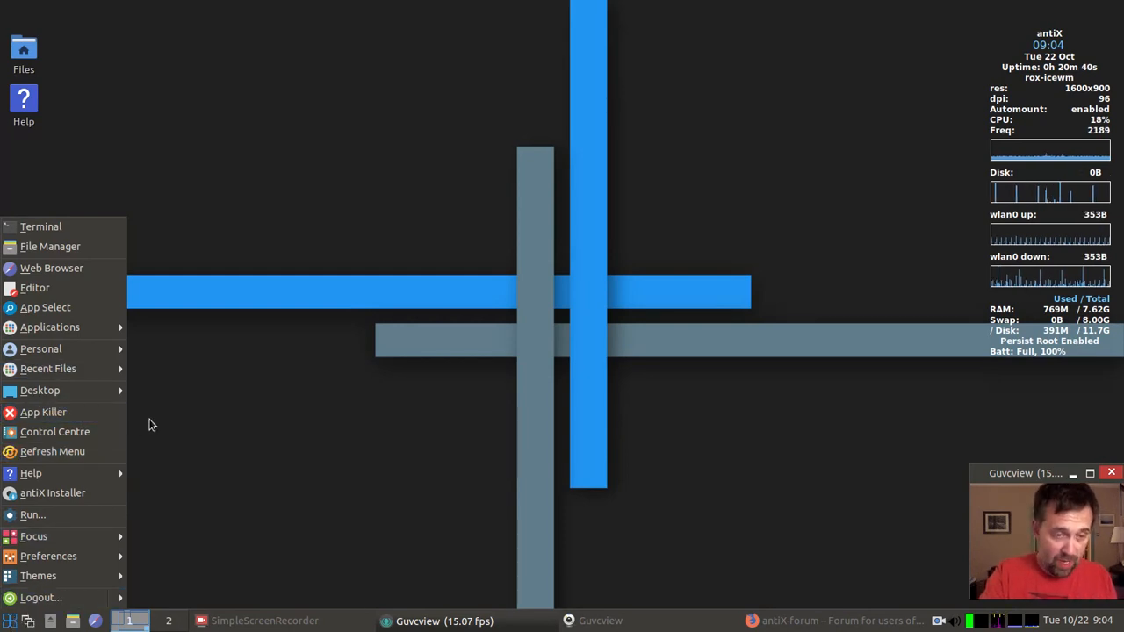
left_click(106, 430)
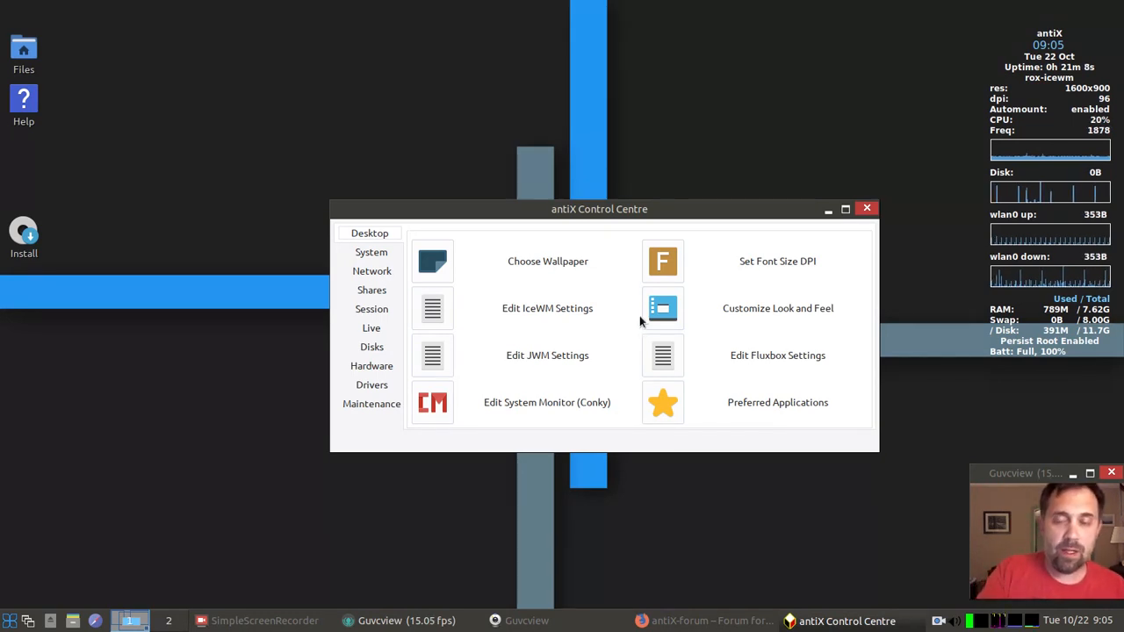
left_click(365, 328)
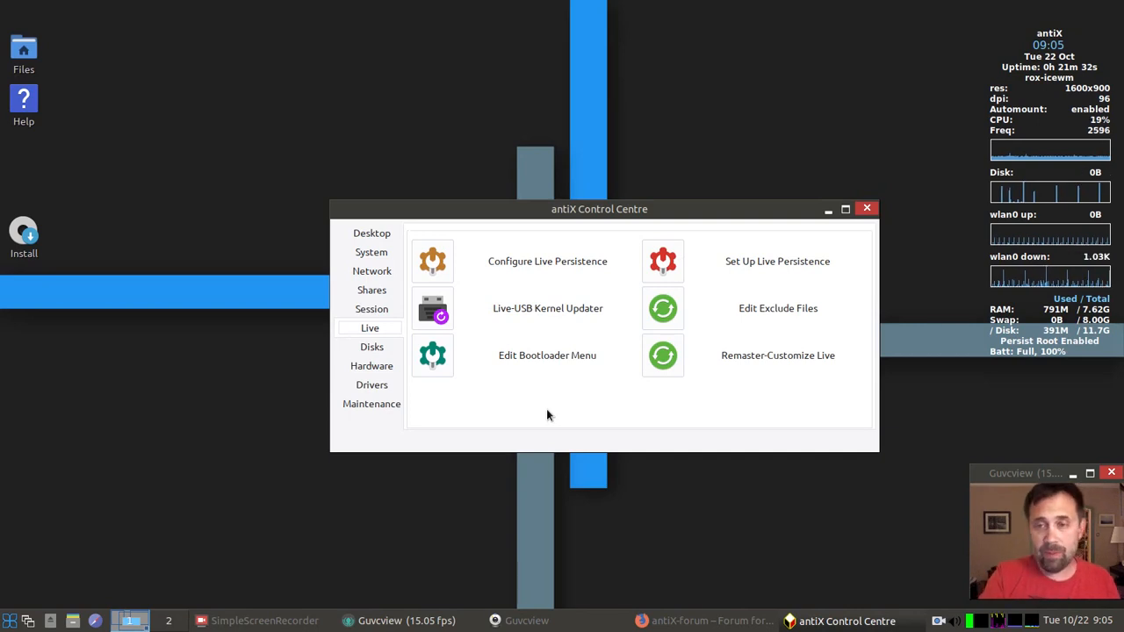
key("Escape")
Launch the Personal Menu Editor from the antiX applications and check the current entries of the Personal menu
left_click(9, 622)
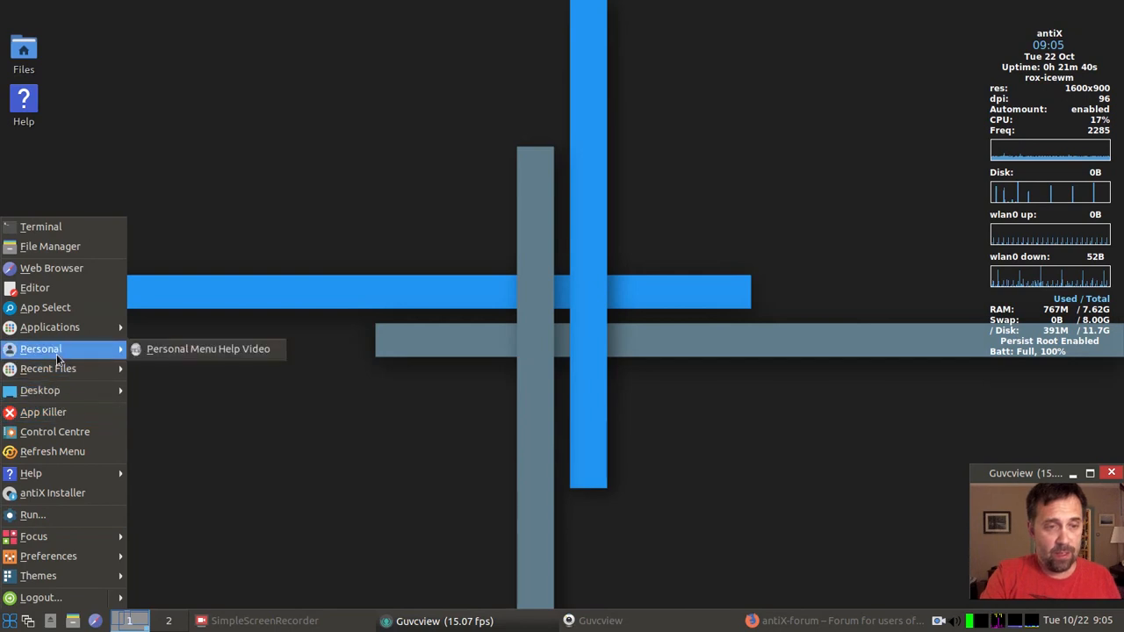
mouse_move(70, 393)
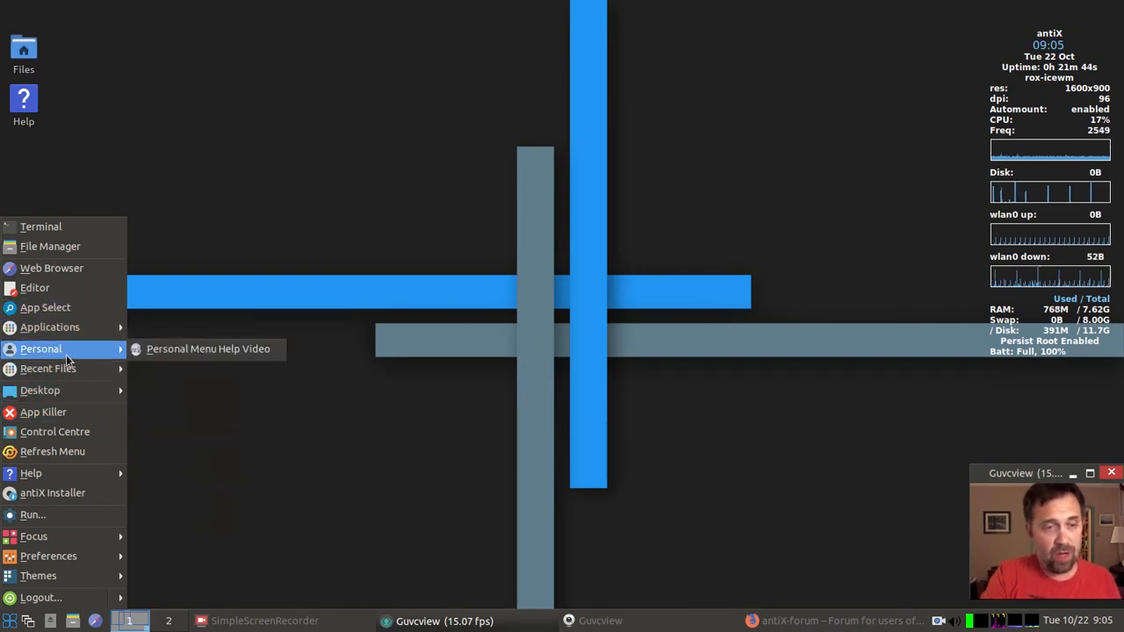
mouse_move(76, 345)
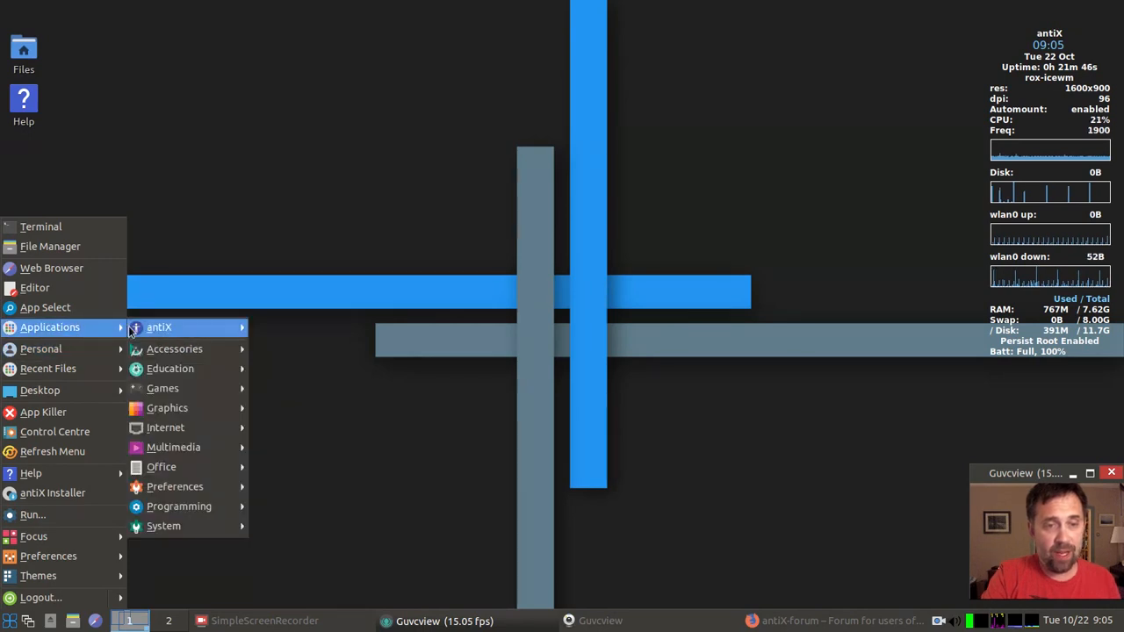
mouse_move(154, 328)
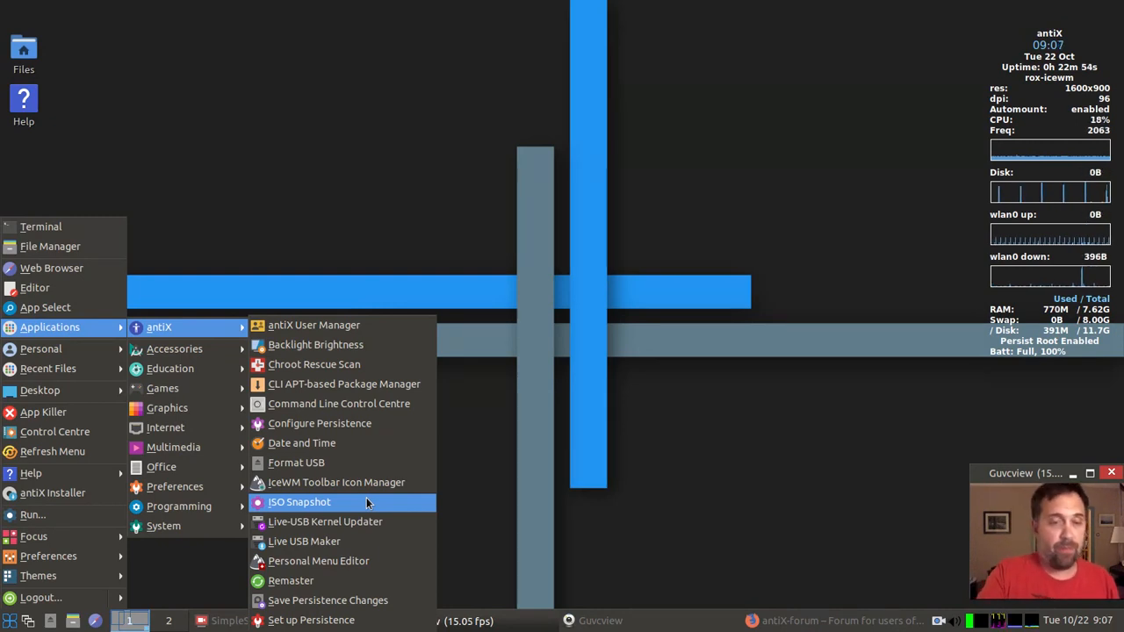
left_click(340, 566)
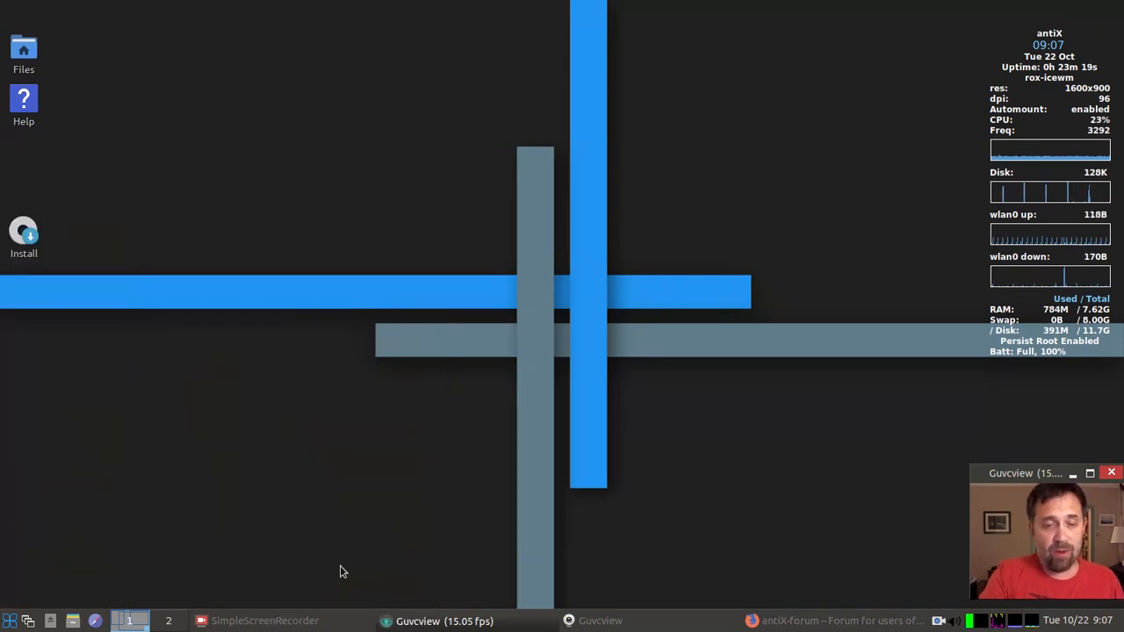
left_click(10, 621)
mouse_move(40, 356)
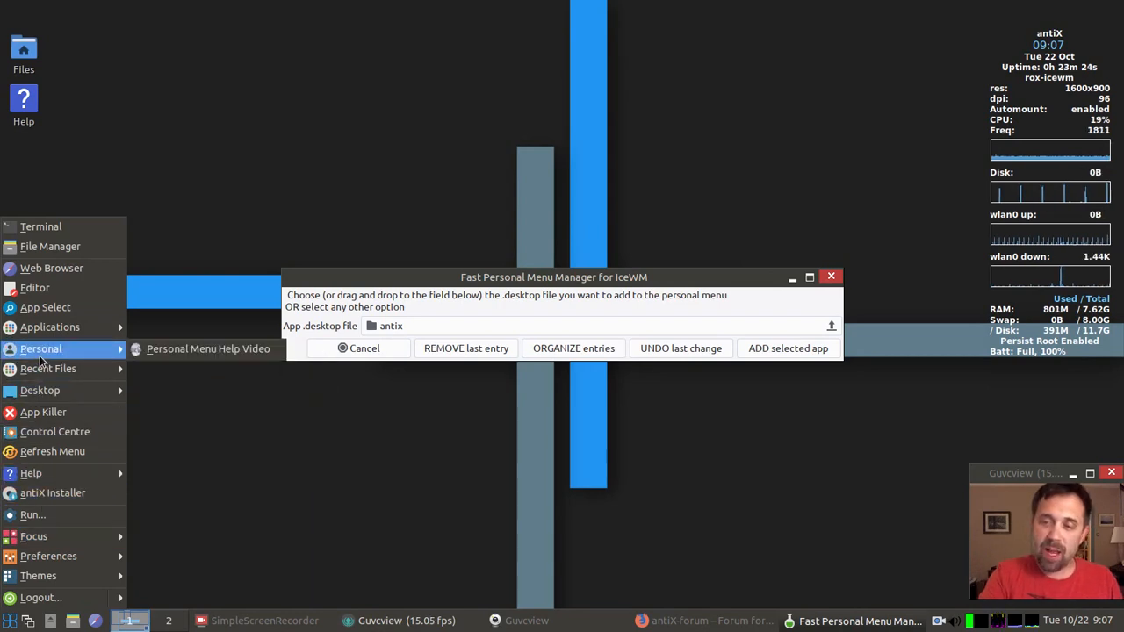
Select dosbox.desktop from /usr/share/applications and add it to the personal menu
left_click(490, 318)
left_click(489, 318)
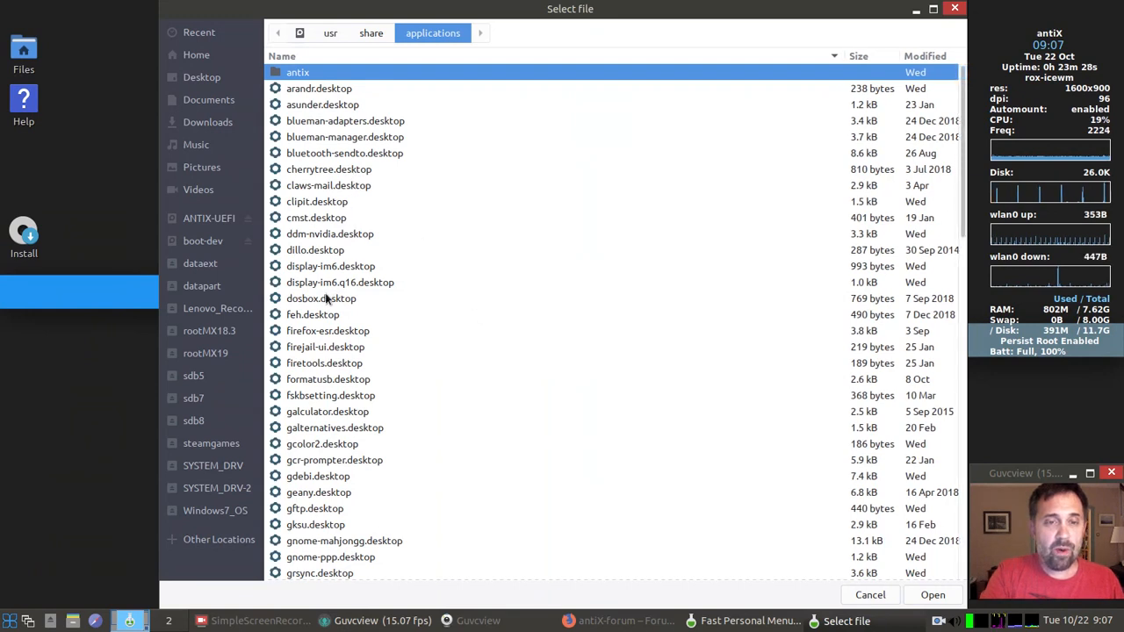
left_click(325, 300)
left_click(933, 595)
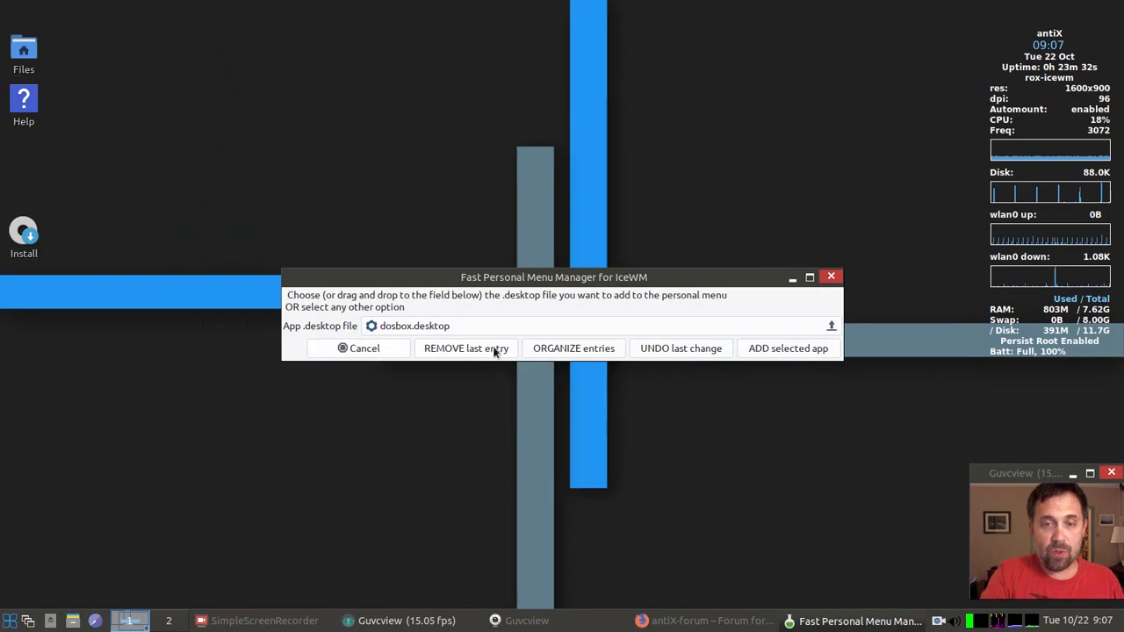
left_click(772, 349)
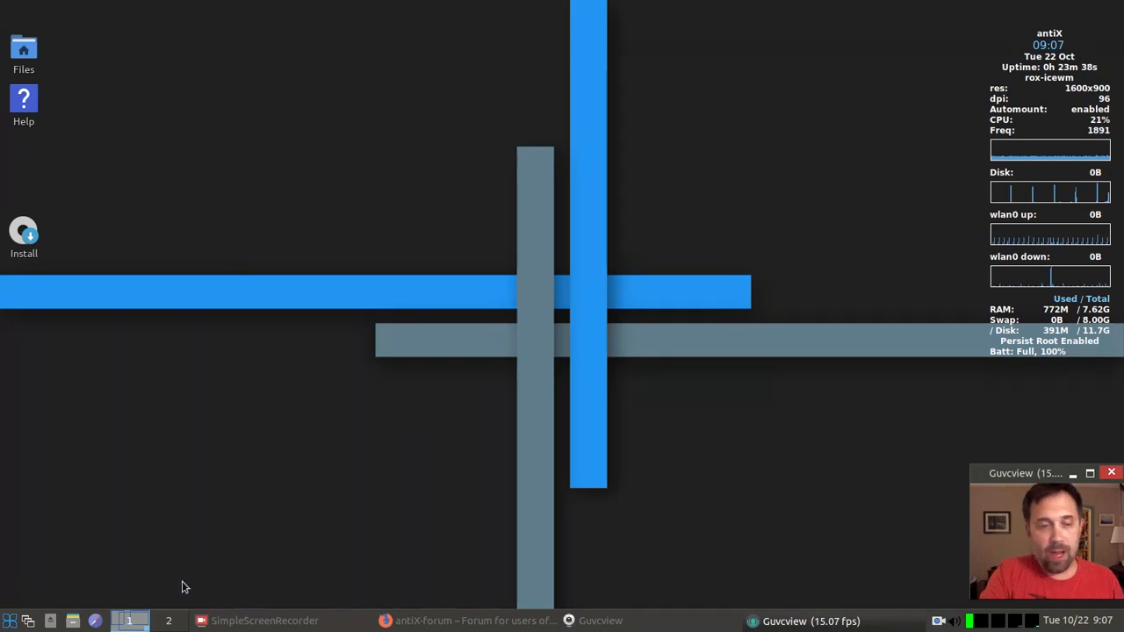
Check the Personal menu for the newly added application entry
left_click(9, 621)
mouse_move(36, 355)
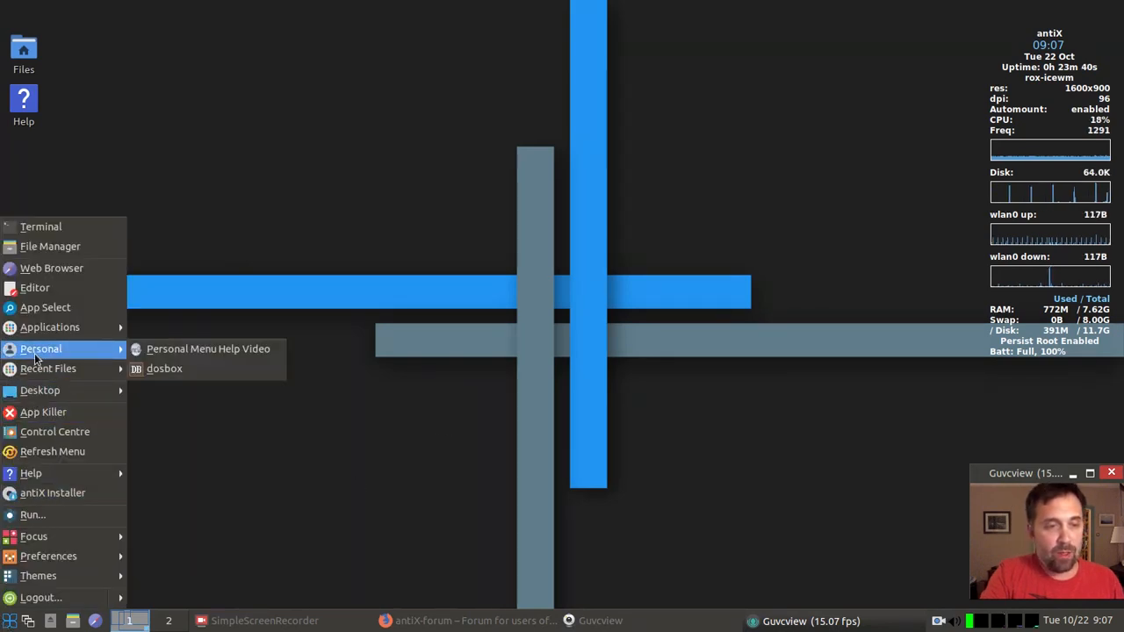
left_click(418, 229)
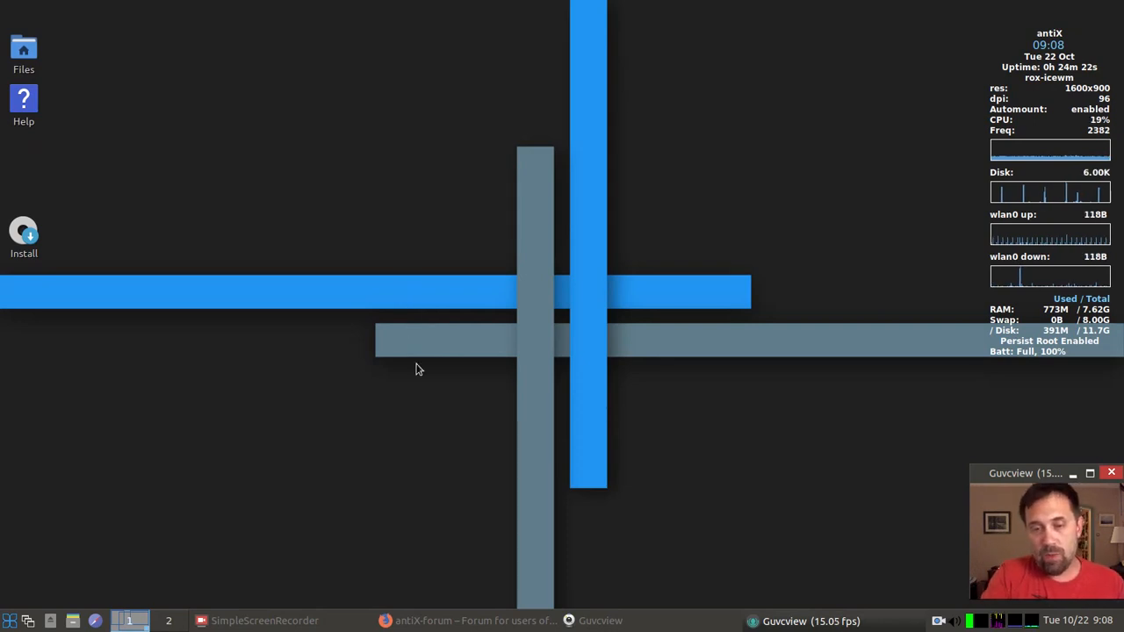
Switch to the Firefox window showing antiX-forum and move it so the system monitor is uncovered
left_click(415, 624)
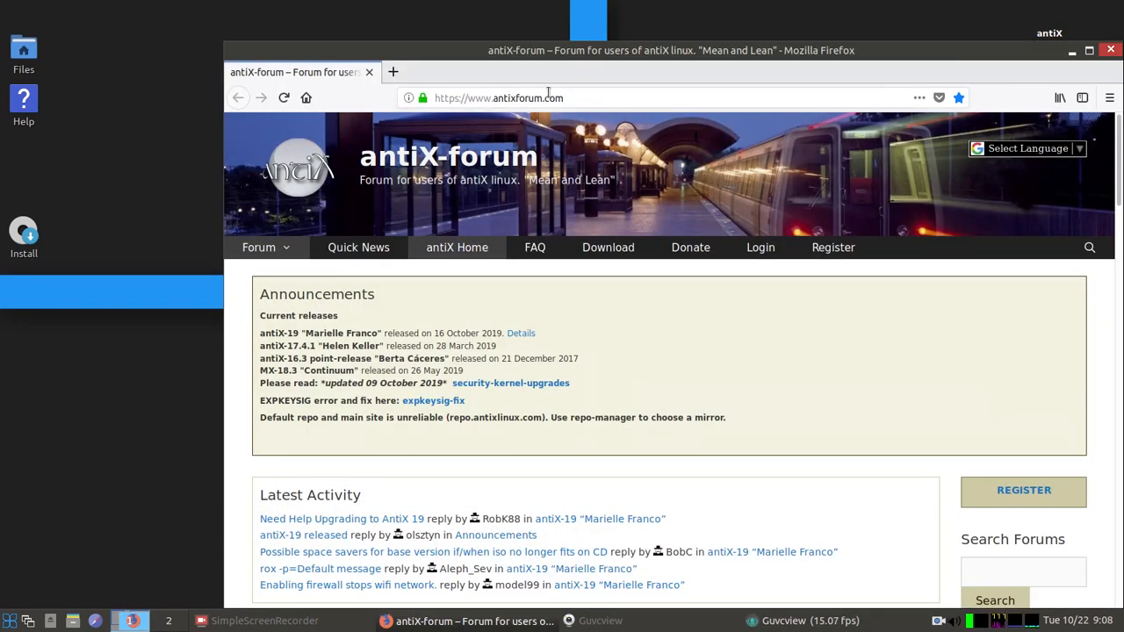
left_click_drag(555, 63, 426, 22)
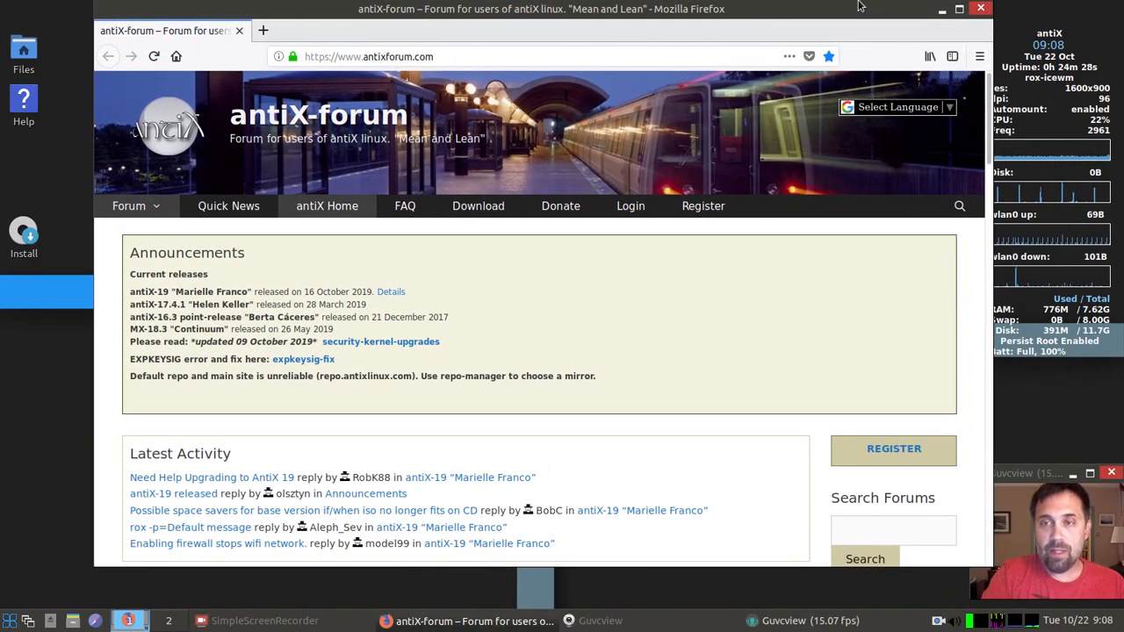
left_click_drag(860, 6, 755, 19)
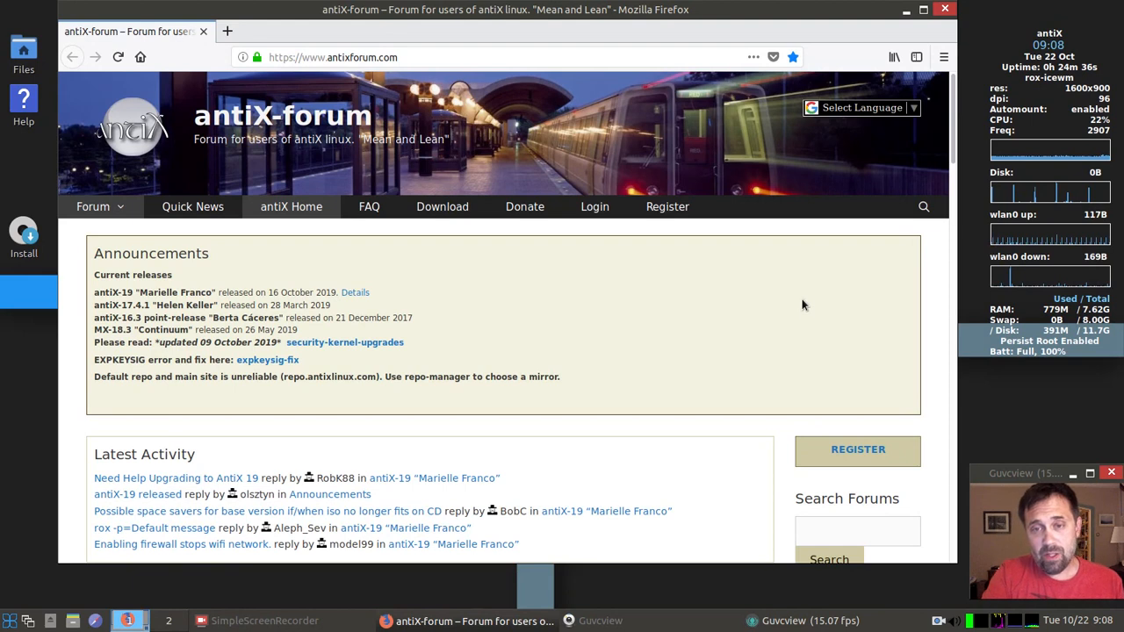
Open the Firefox bookmarks Library and move its window over the centre of the browser
left_click(945, 57)
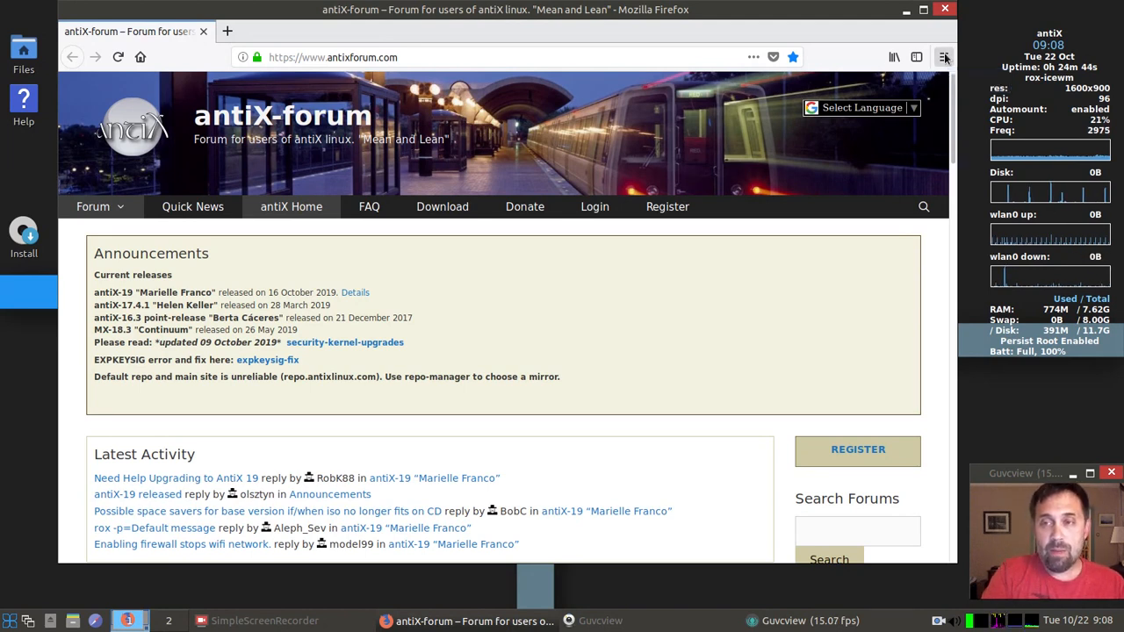
left_click(875, 33)
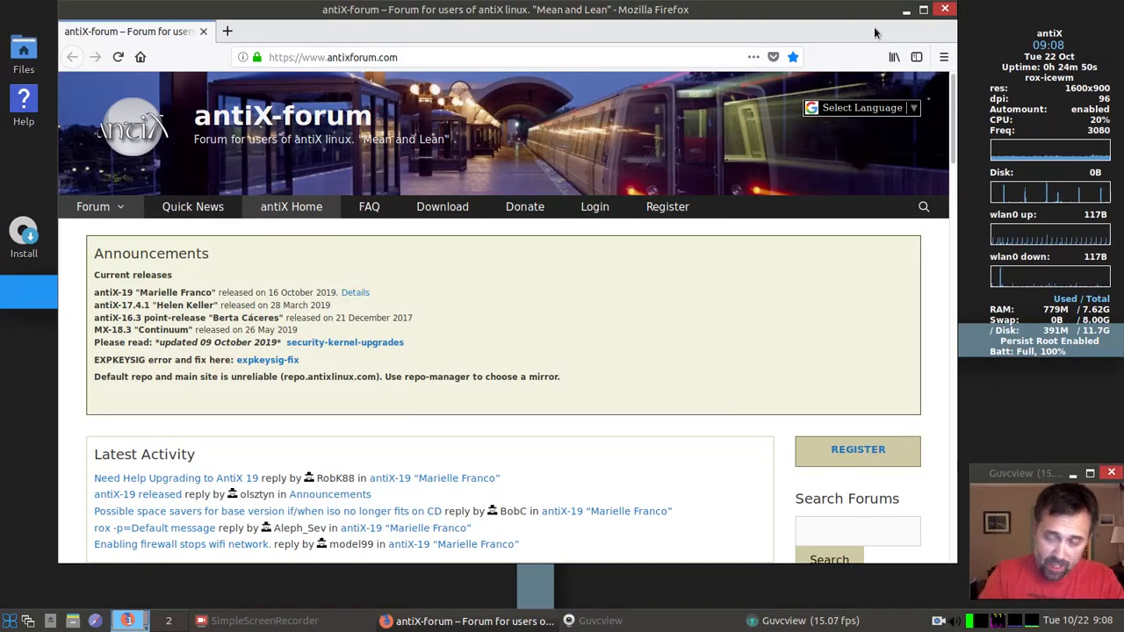
key("ctrl+shift+o")
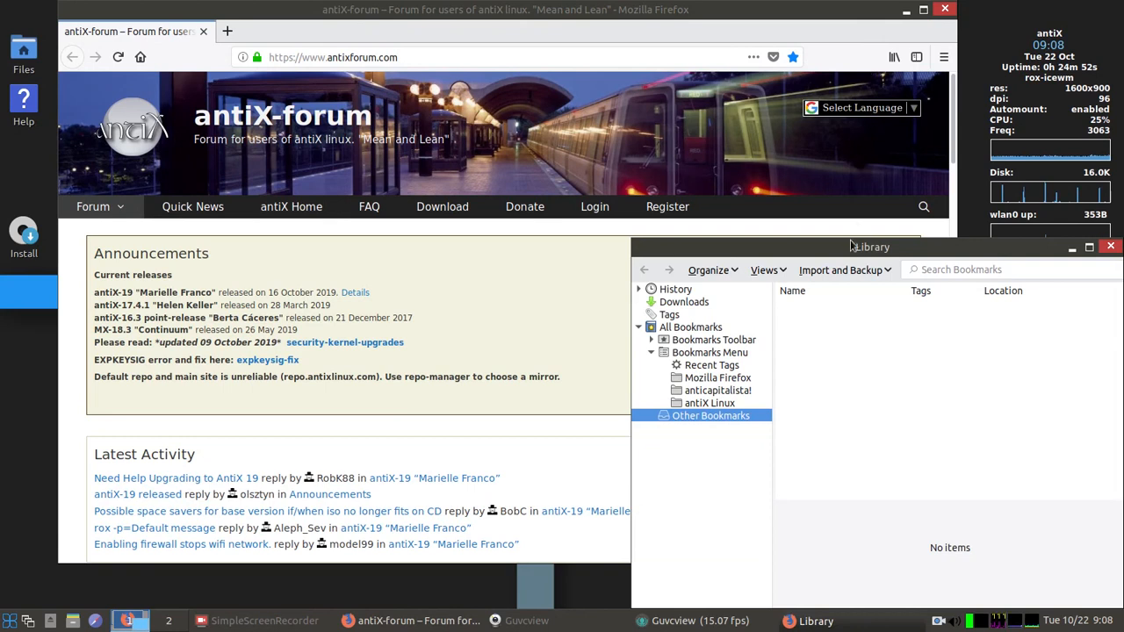
left_click_drag(848, 246, 425, 159)
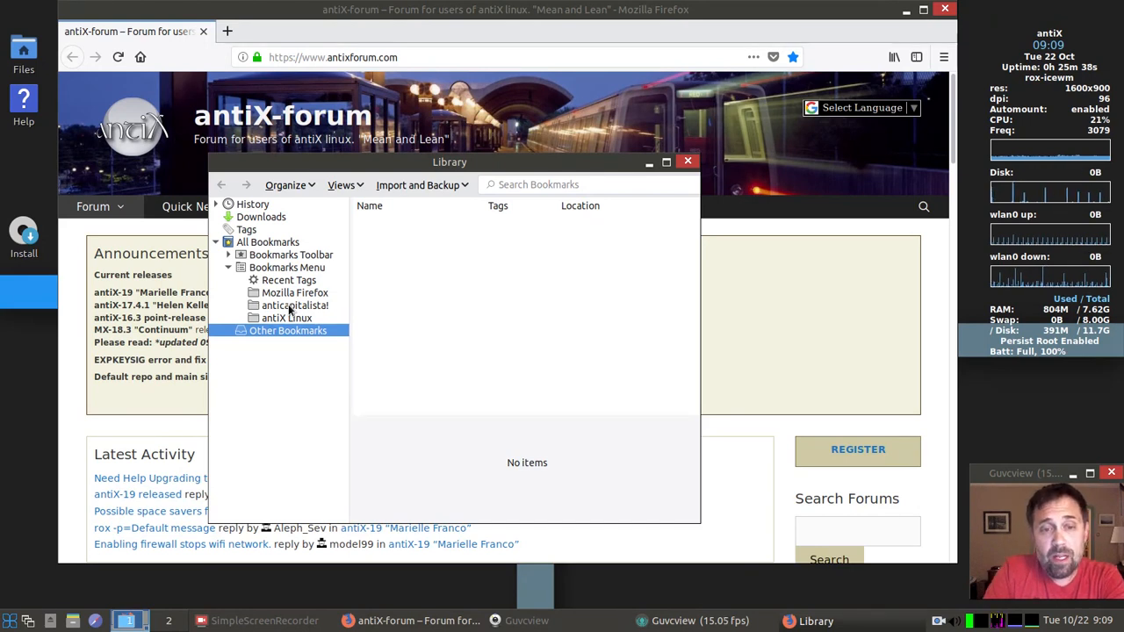
Delete the anticapitalista! folder from the Bookmarks Menu
left_click(290, 306)
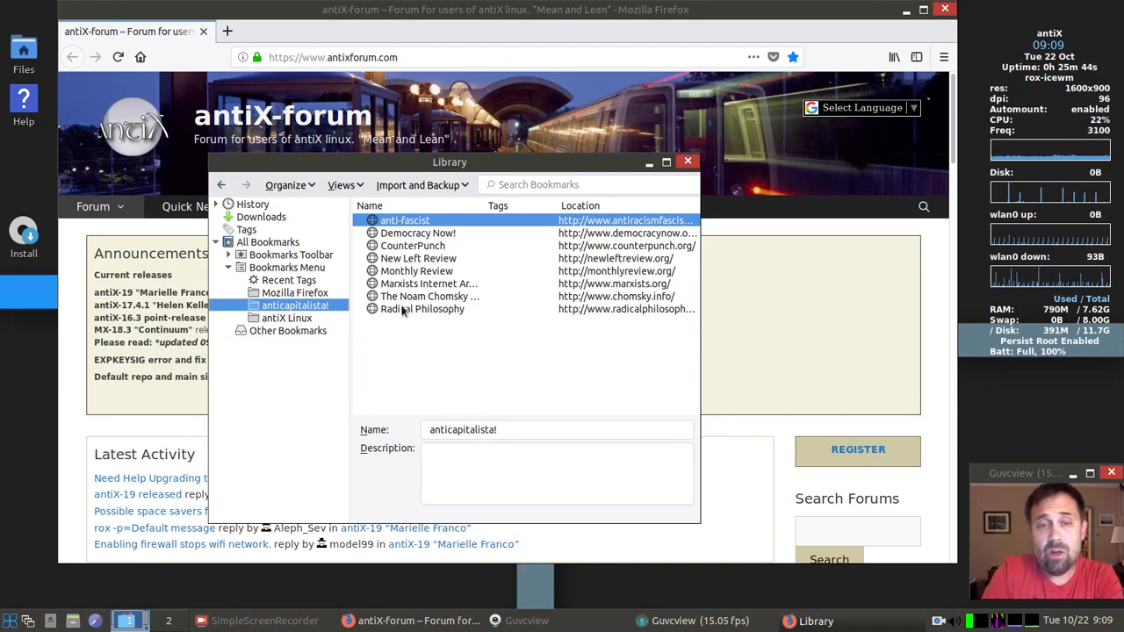
right_click(312, 310)
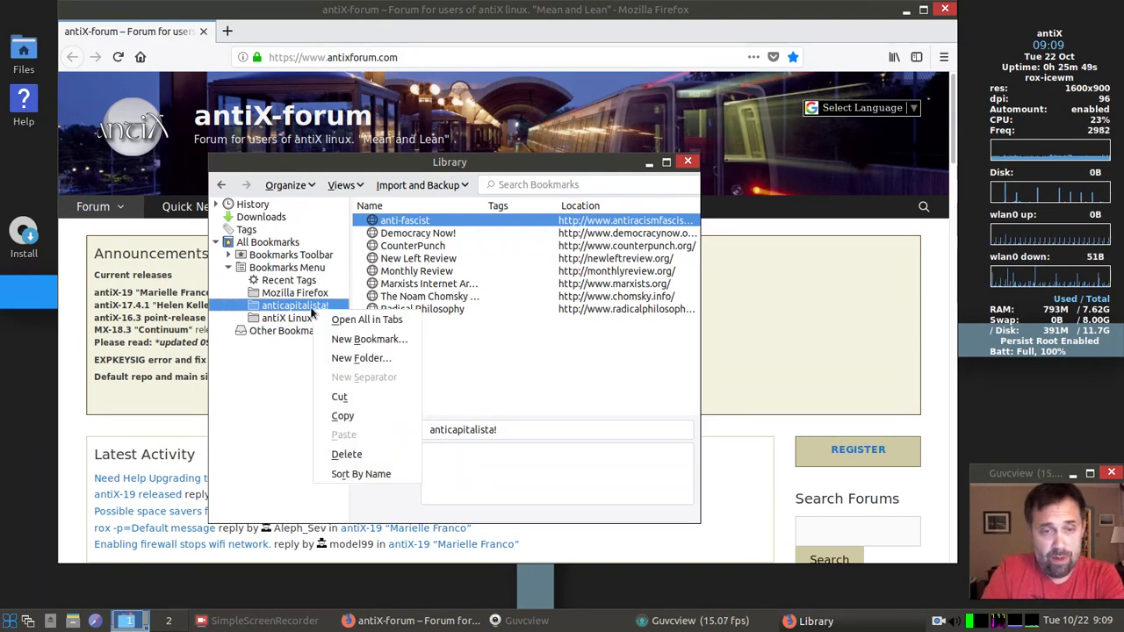
left_click(367, 454)
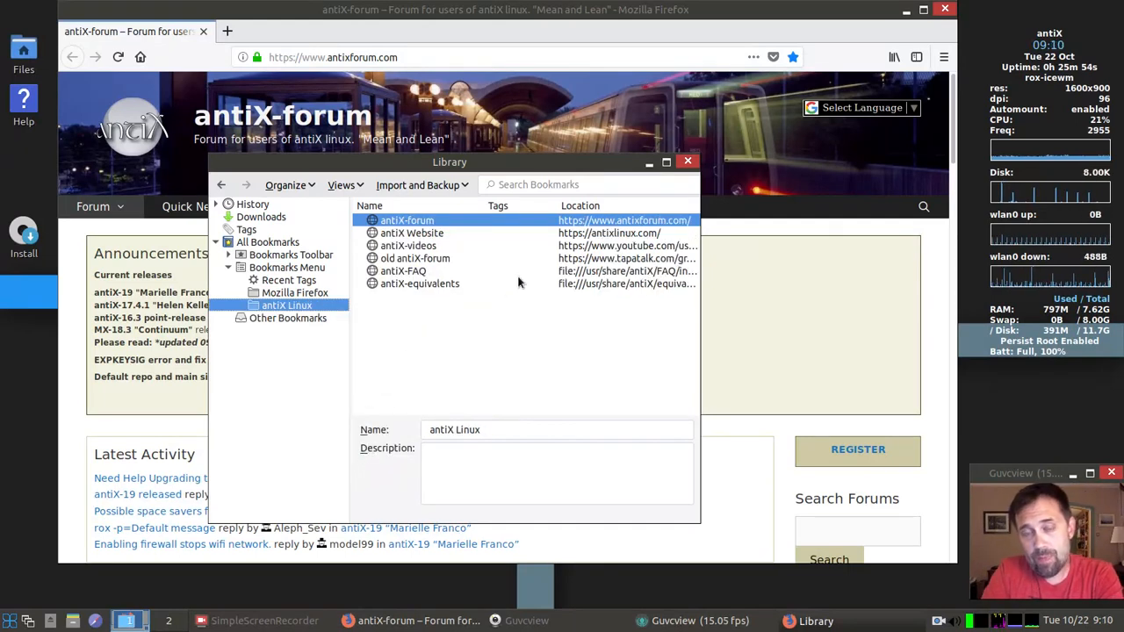
Close the bookmarks Library and the Firefox window
left_click(690, 161)
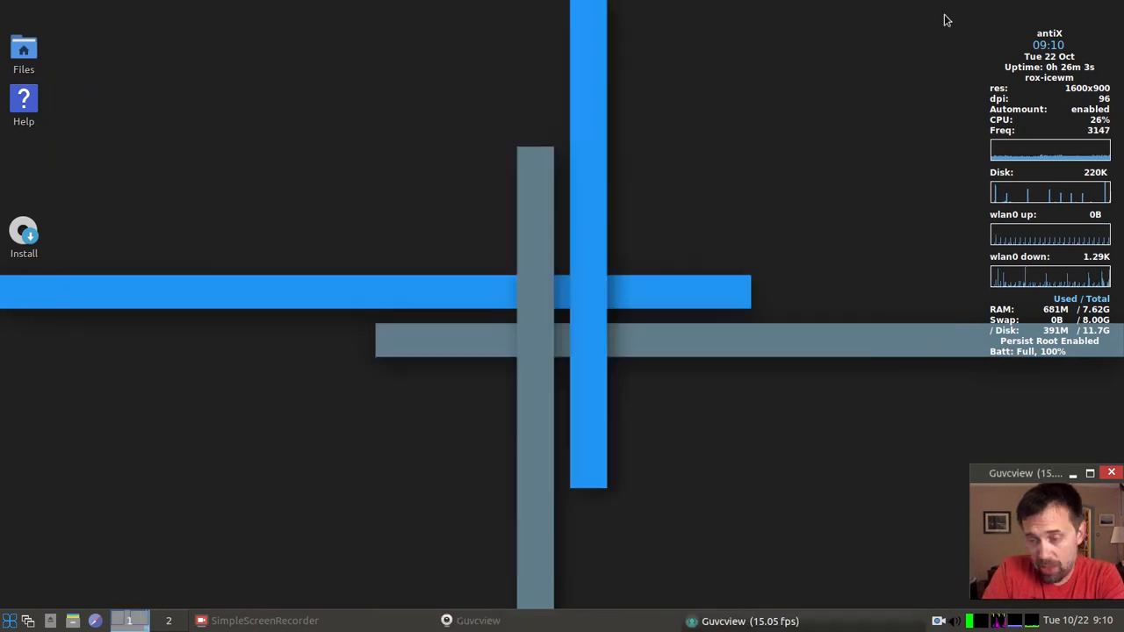
left_click(946, 10)
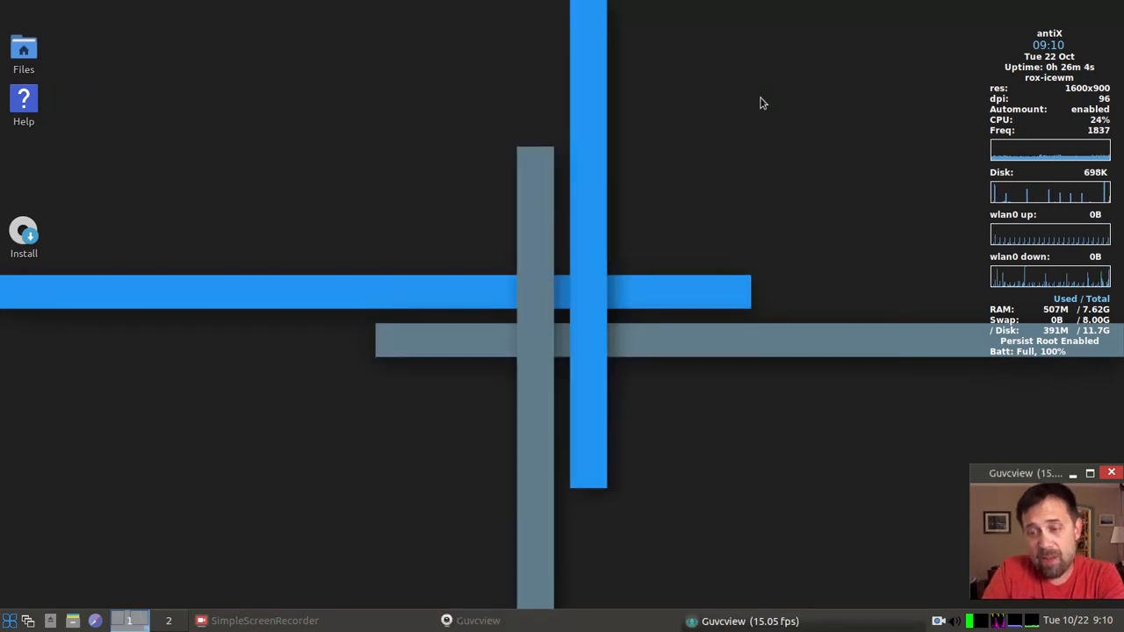